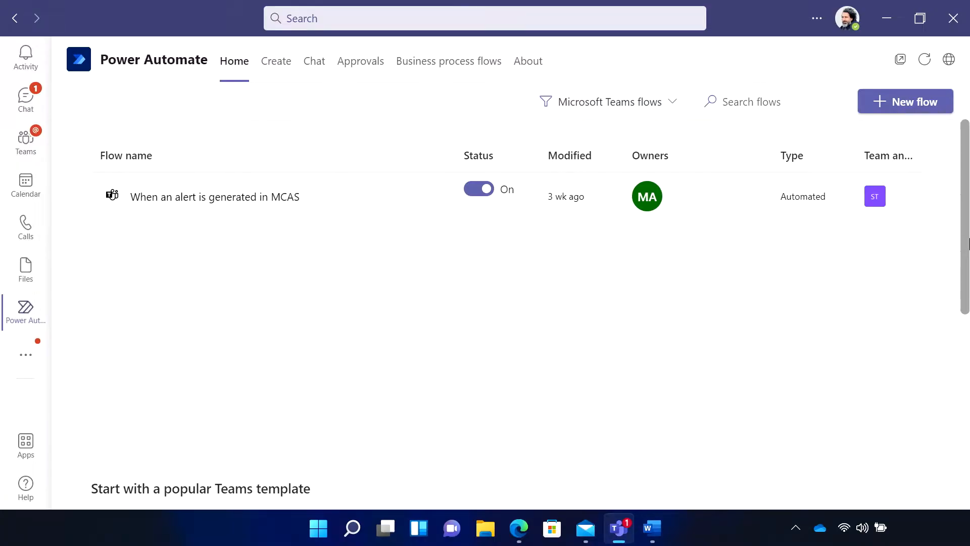
Look through the Teams flows list, the template gallery, and the chat, approvals and business process flows pages
drag(965, 249, 966, 449)
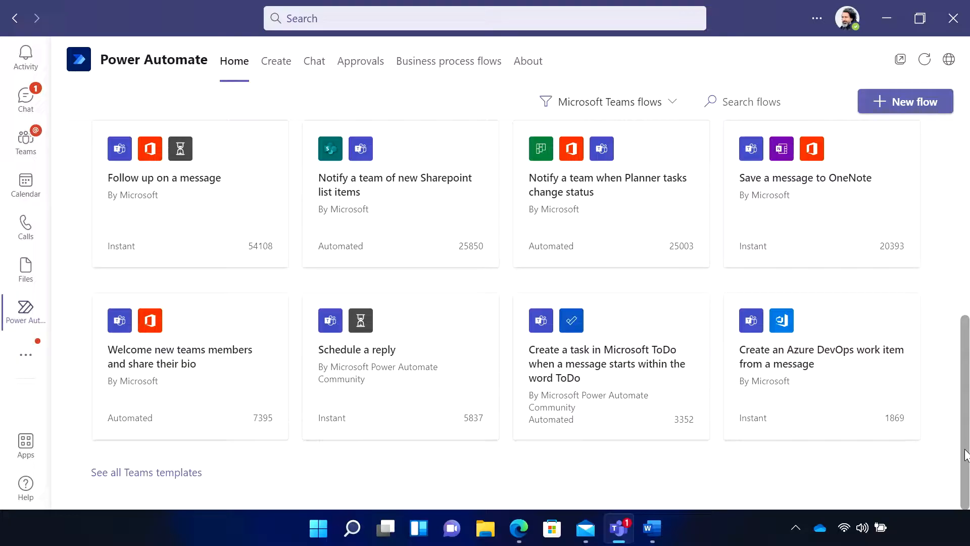
drag(964, 449, 938, 196)
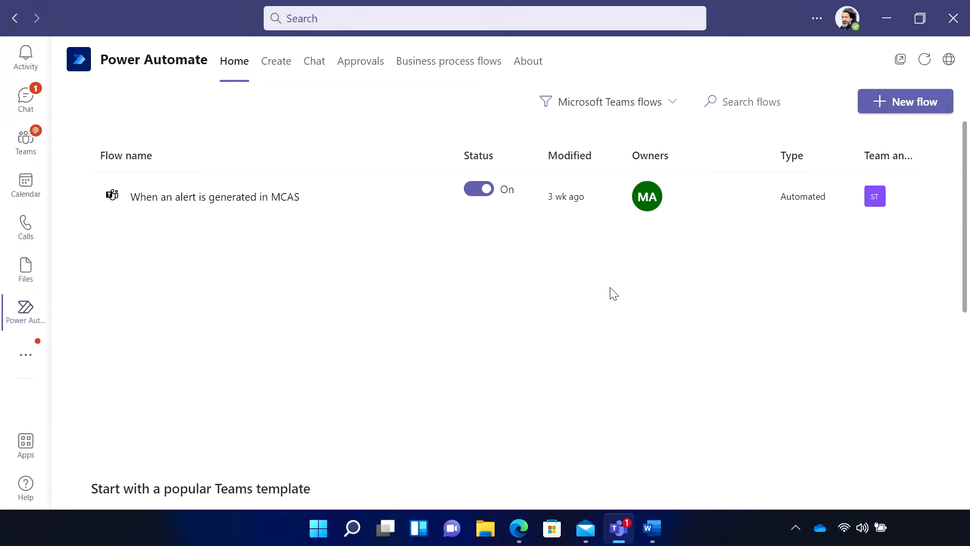
click(274, 65)
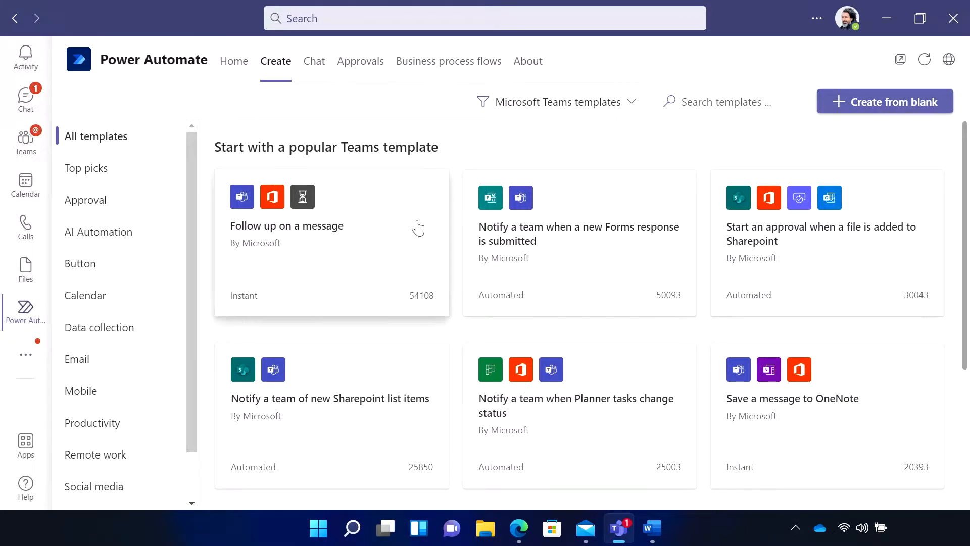
click(319, 68)
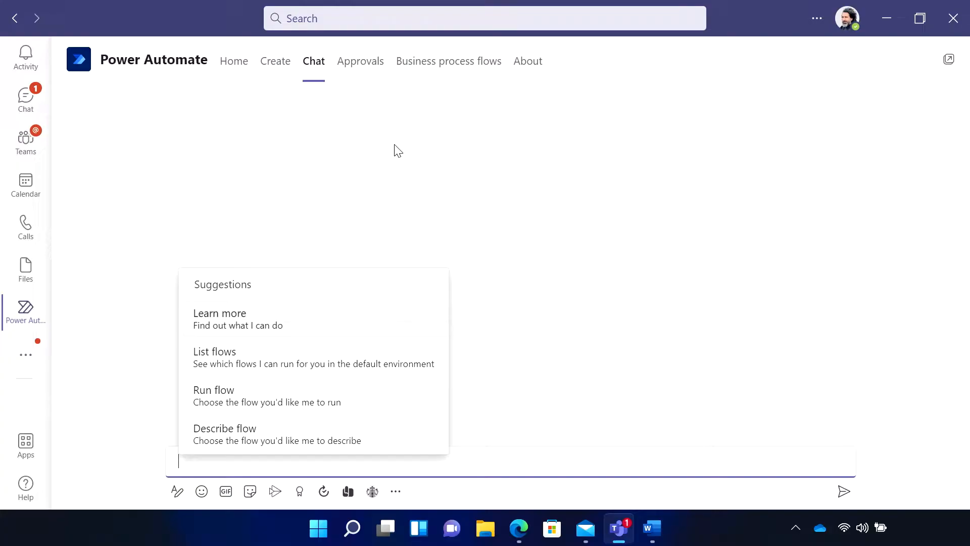
click(364, 67)
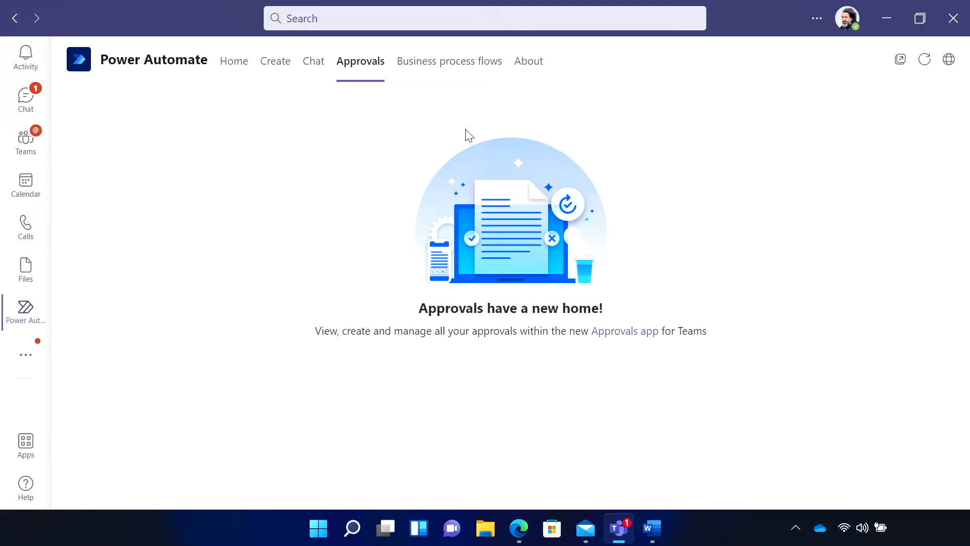
click(455, 66)
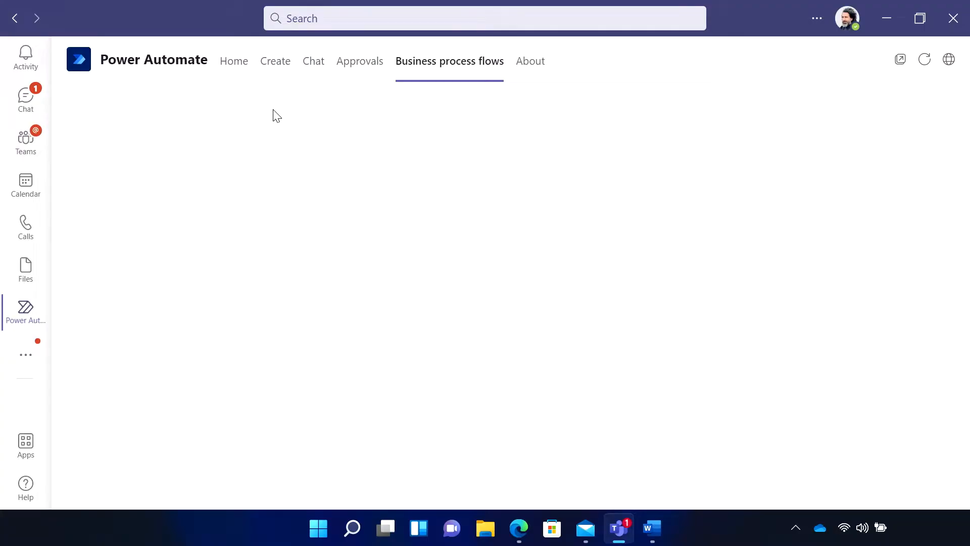
Start a flow from the "Welcome new teams members and share their bio" template, keeping its default name and app connections
click(276, 64)
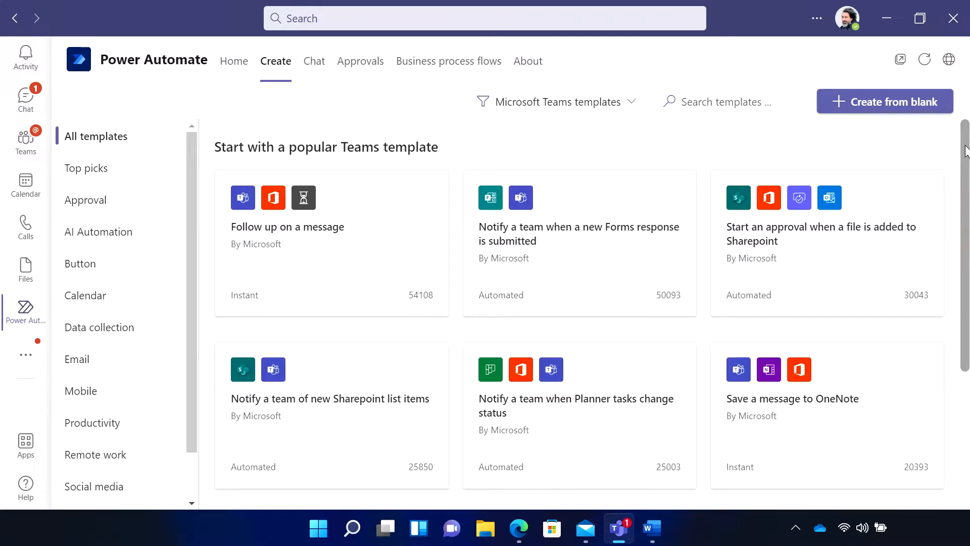
drag(965, 152, 941, 305)
scroll(941, 311, down, 1)
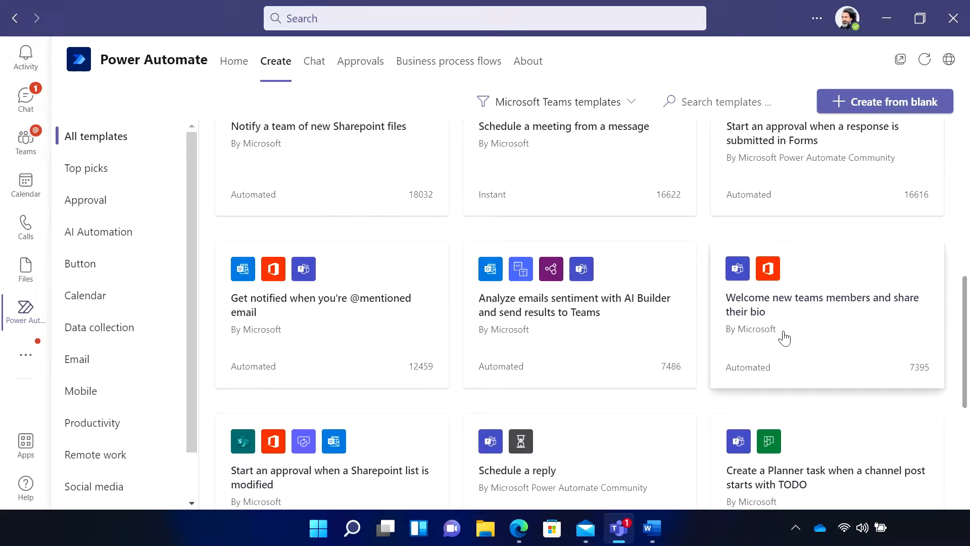
click(815, 327)
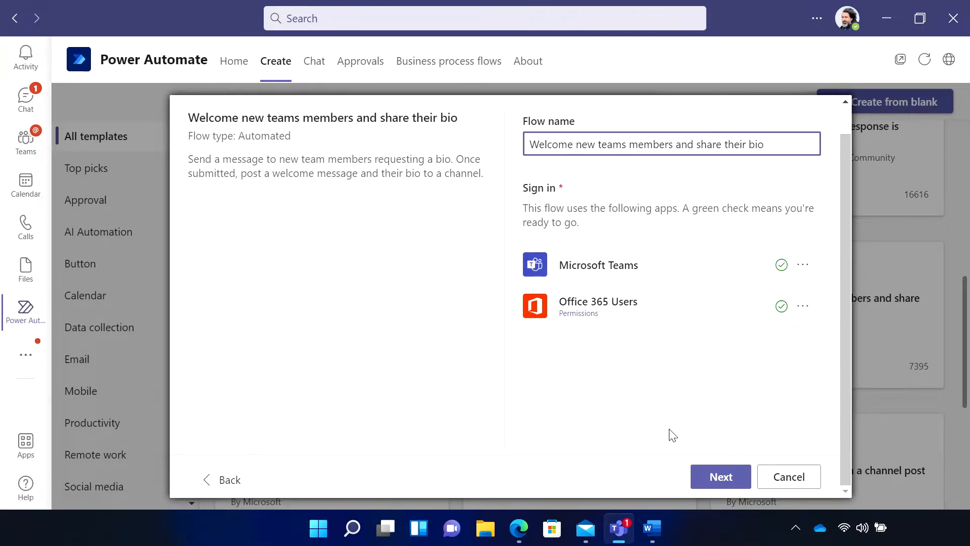
click(721, 479)
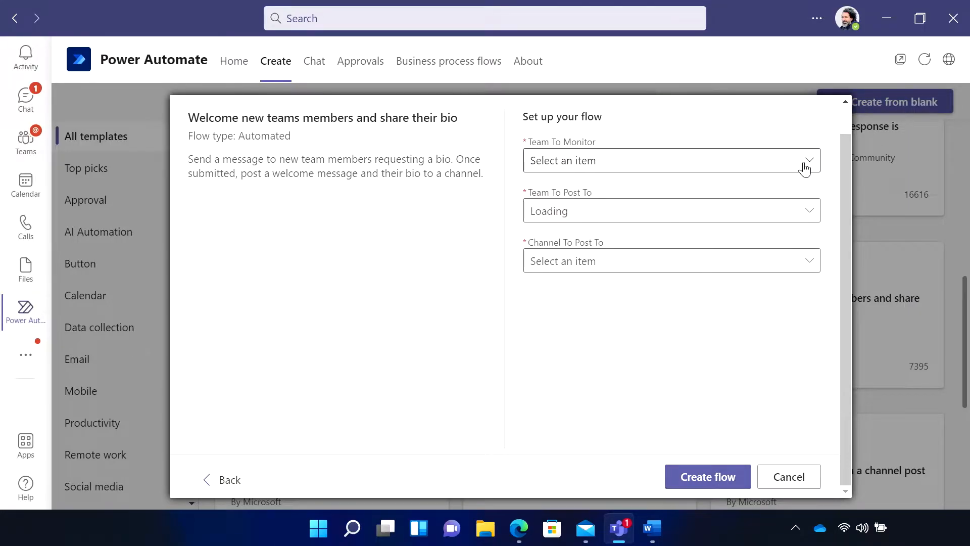
Create the flow with Design as both the team to monitor and the team to post to, choosing a channel for the posts
click(805, 165)
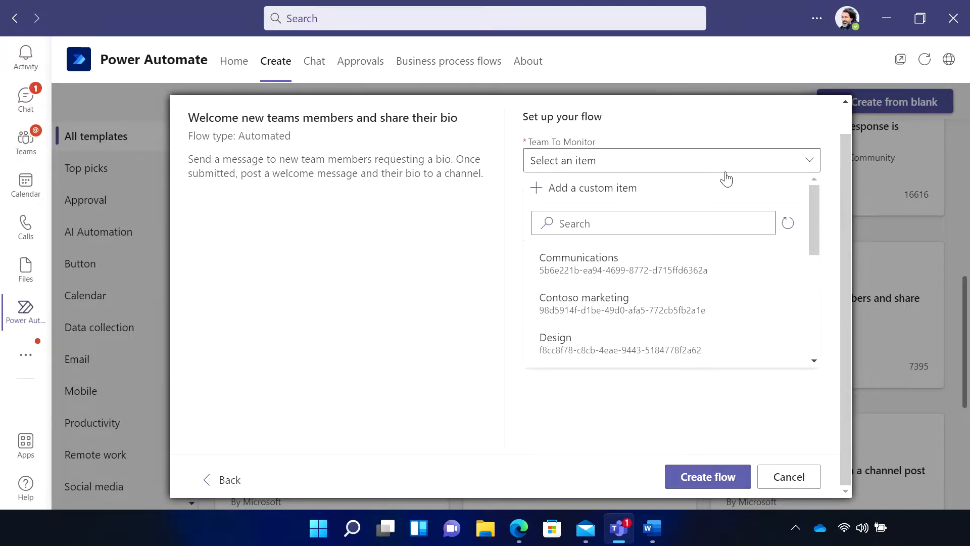
click(562, 341)
click(805, 216)
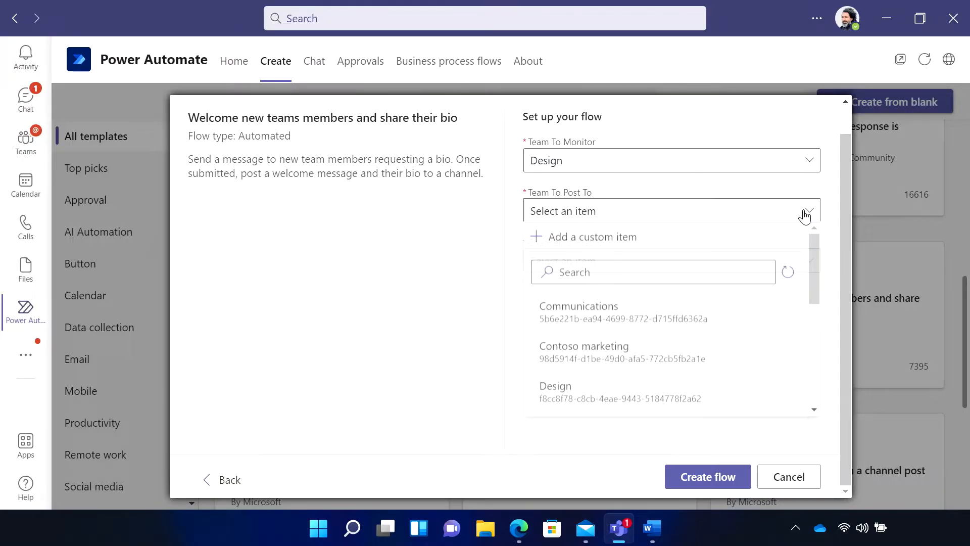
click(569, 400)
click(810, 260)
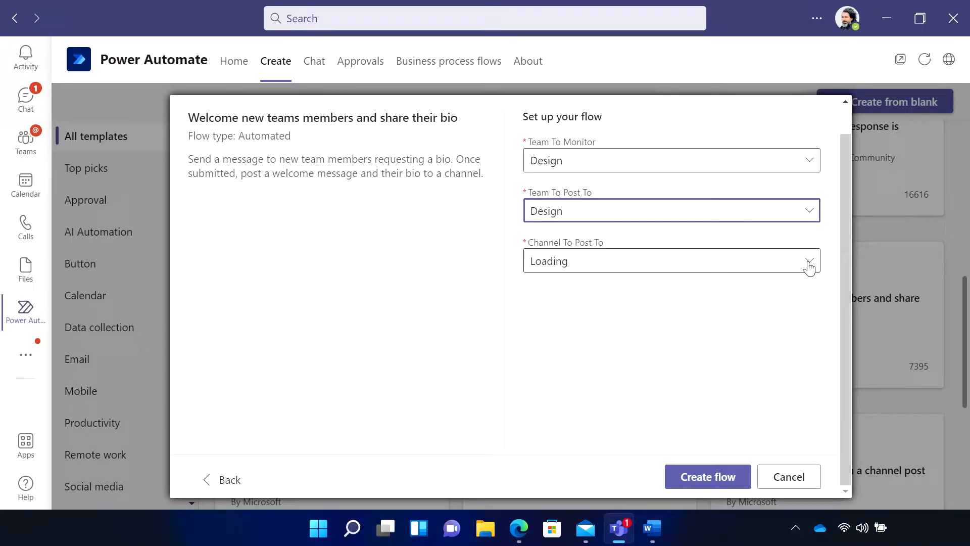
click(596, 405)
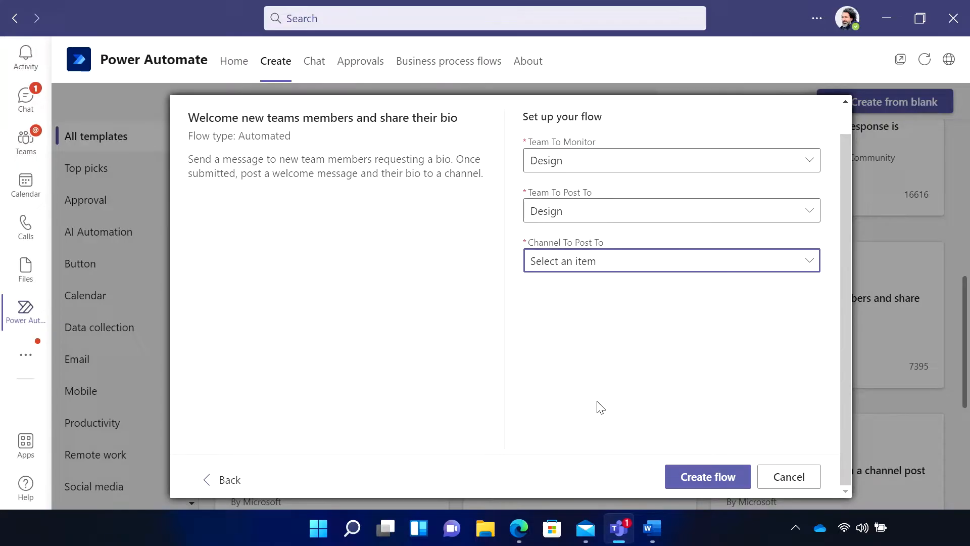
click(715, 479)
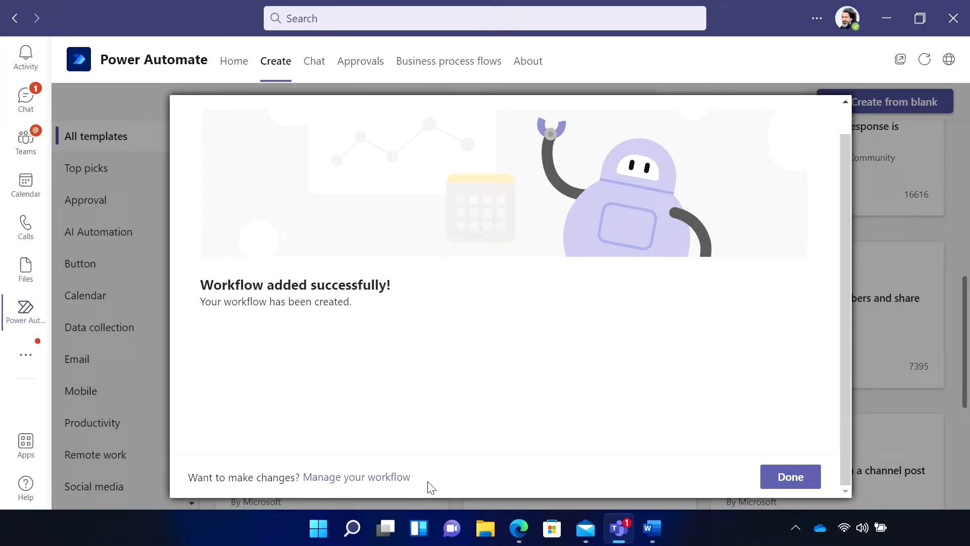
Open the new workflow's management page, review its details, and open the flow for editing
click(366, 478)
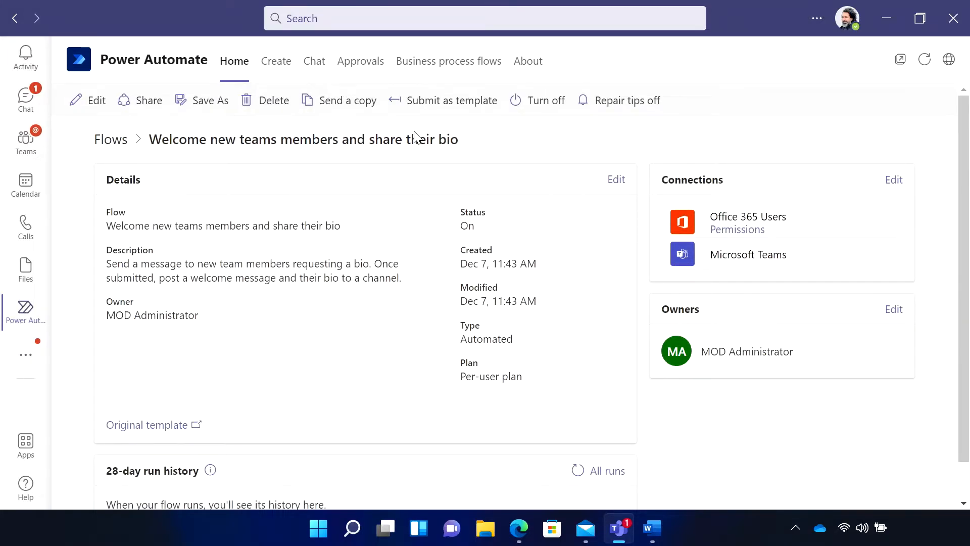
drag(963, 136, 960, 180)
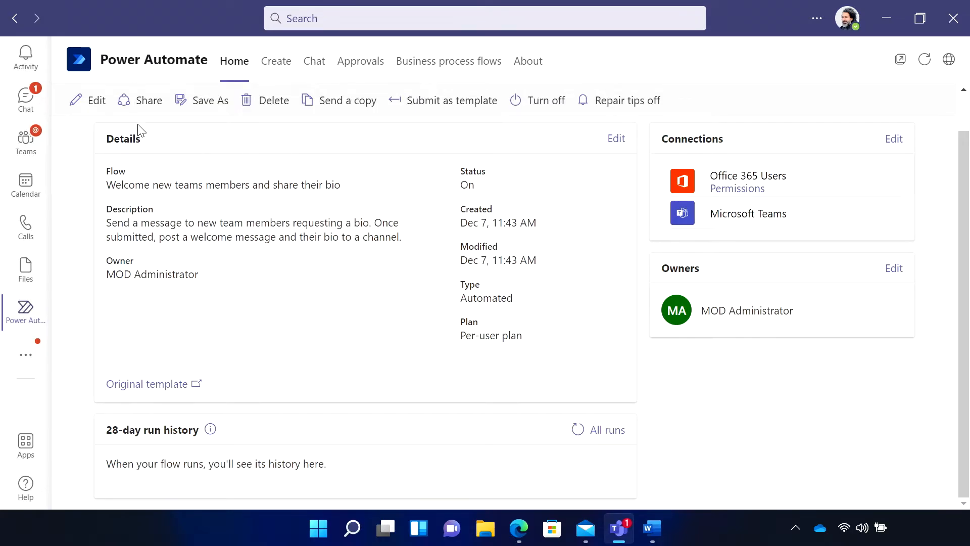
click(98, 112)
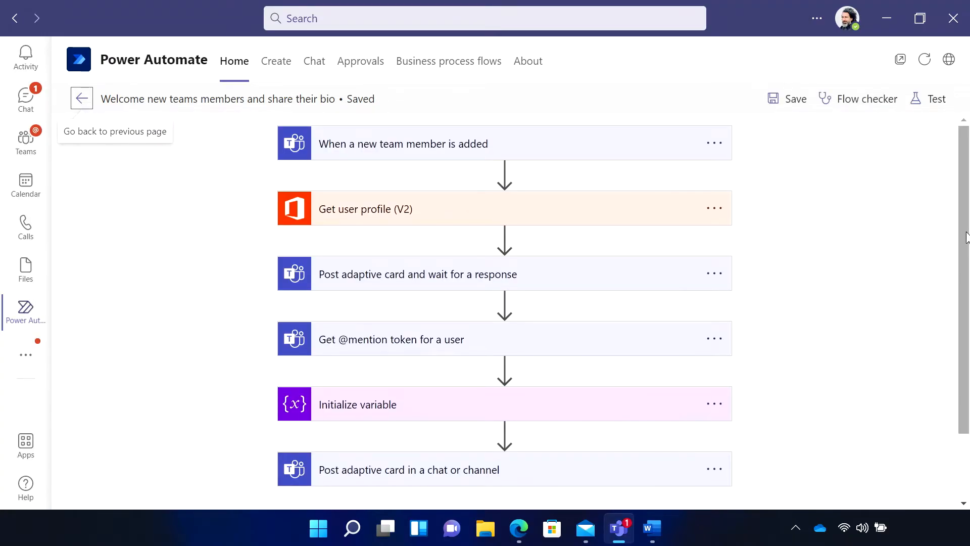
scroll(966, 253, down, 2)
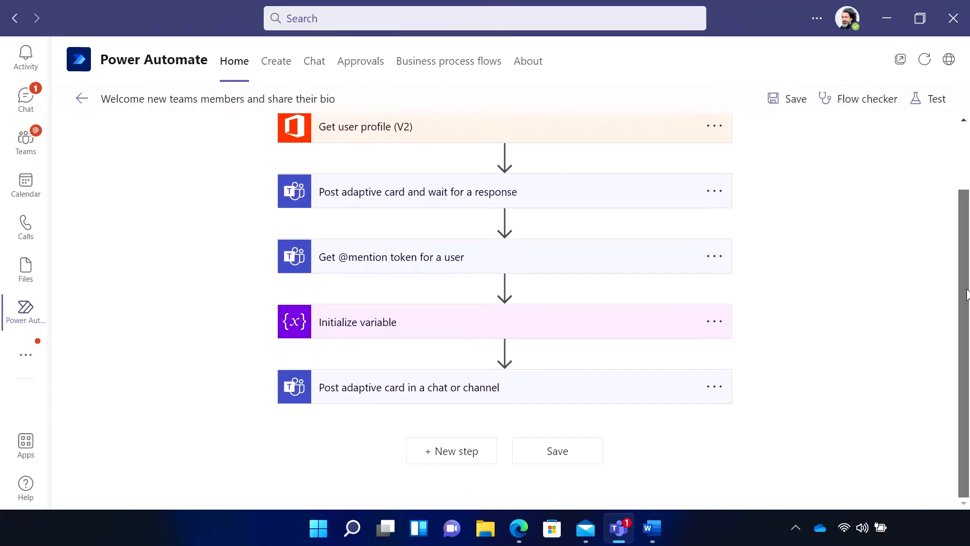
scroll(967, 290, up, 2)
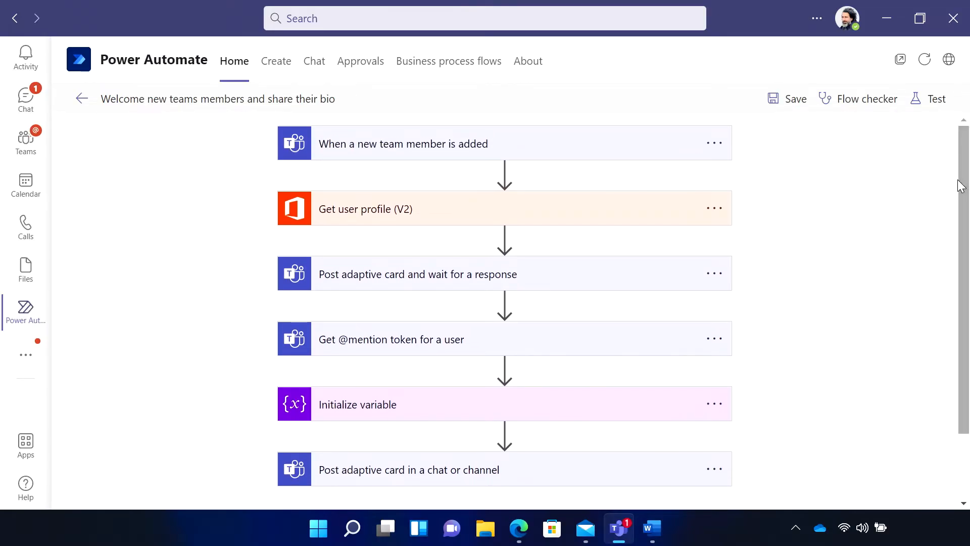
Expand the new team member trigger, Get user profile (V2), and Post adaptive card and wait for a response
click(462, 149)
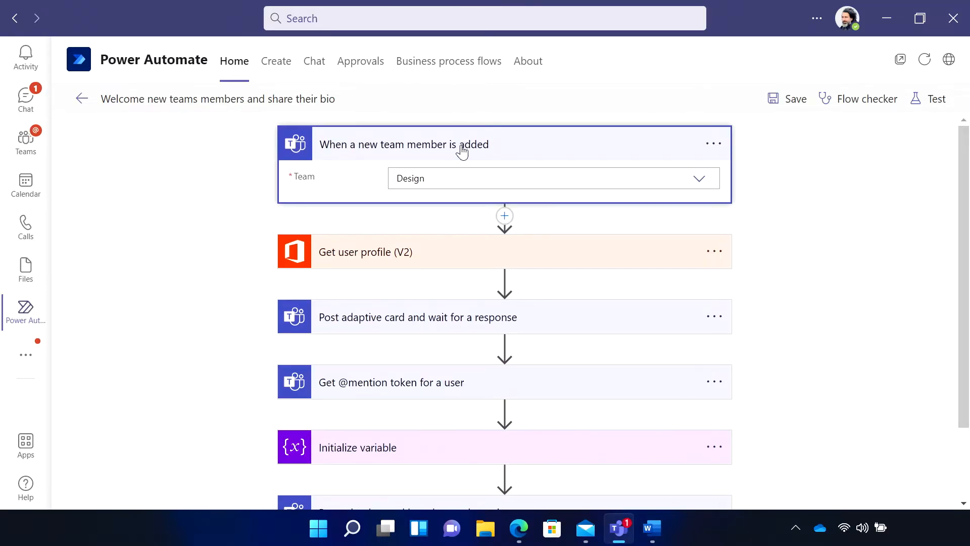
click(433, 259)
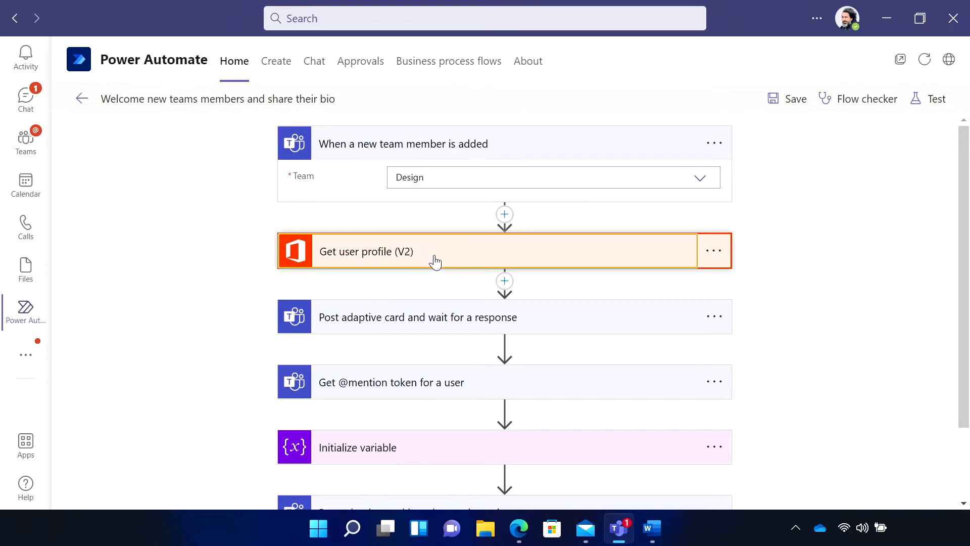
click(403, 397)
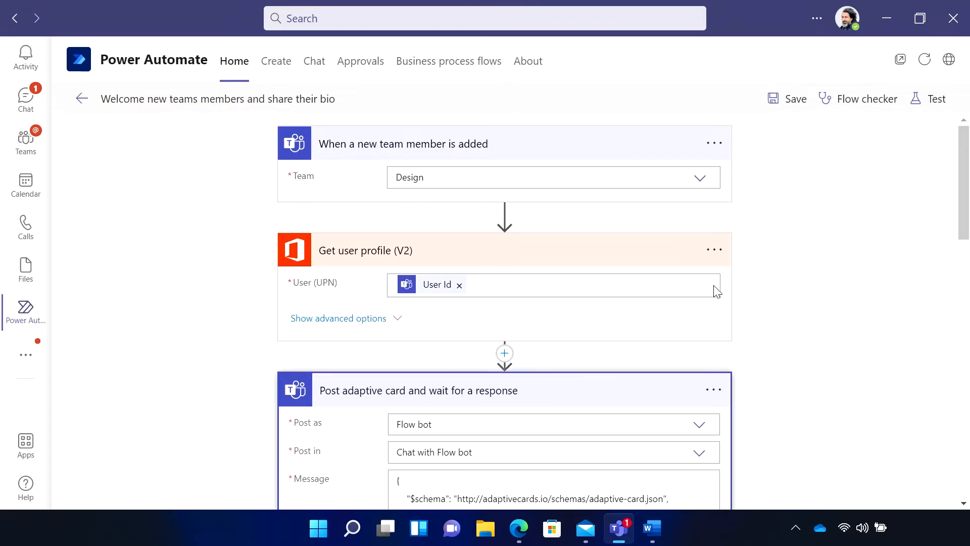
Replace the adaptive card's first message text with "We're so excited to have you on the team. Tell us a little bit about yourself"
drag(965, 209, 907, 285)
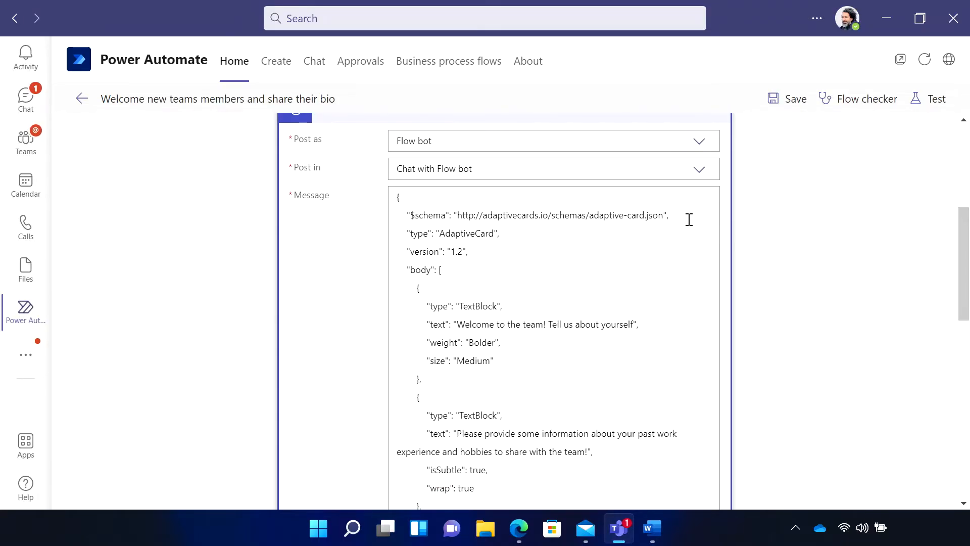
drag(458, 324, 633, 324)
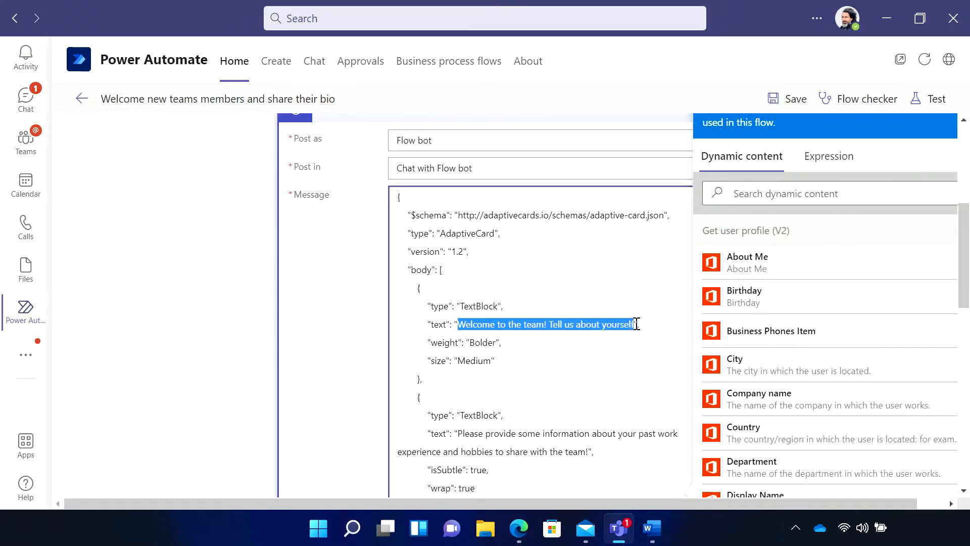
text(We)
text('re so excited to have you on the tea)
text(m.  Tell us a little bit about yourself)
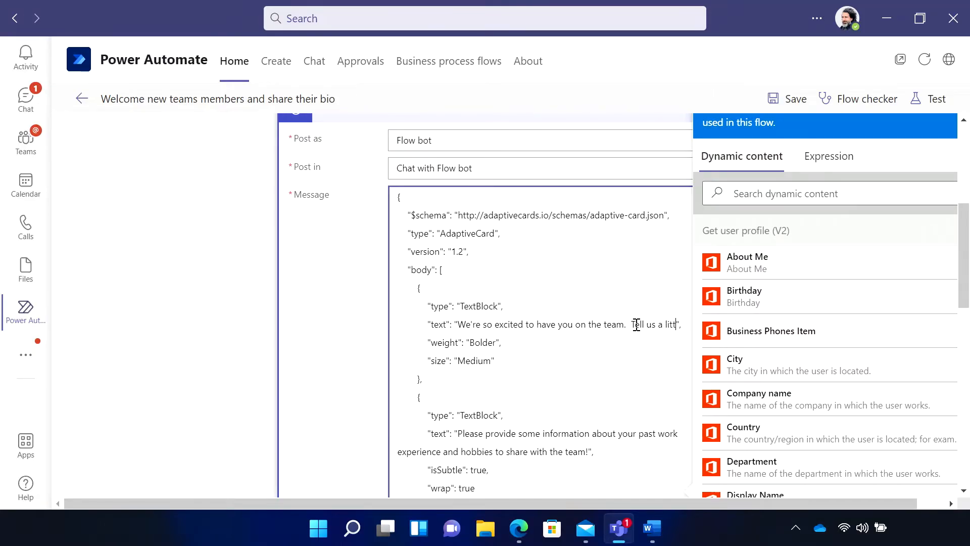
click(347, 278)
Save the edited welcome flow and return to its trigger
drag(966, 248, 960, 427)
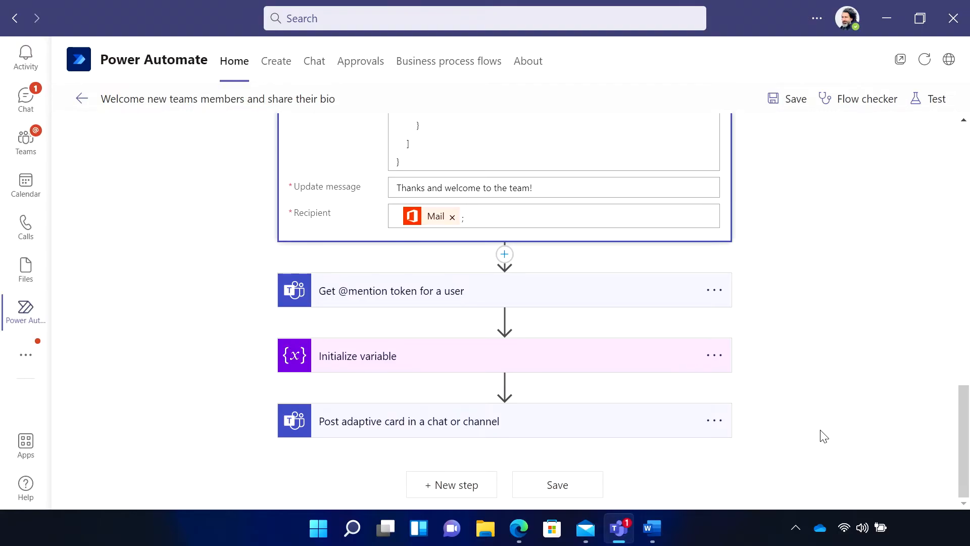
click(558, 485)
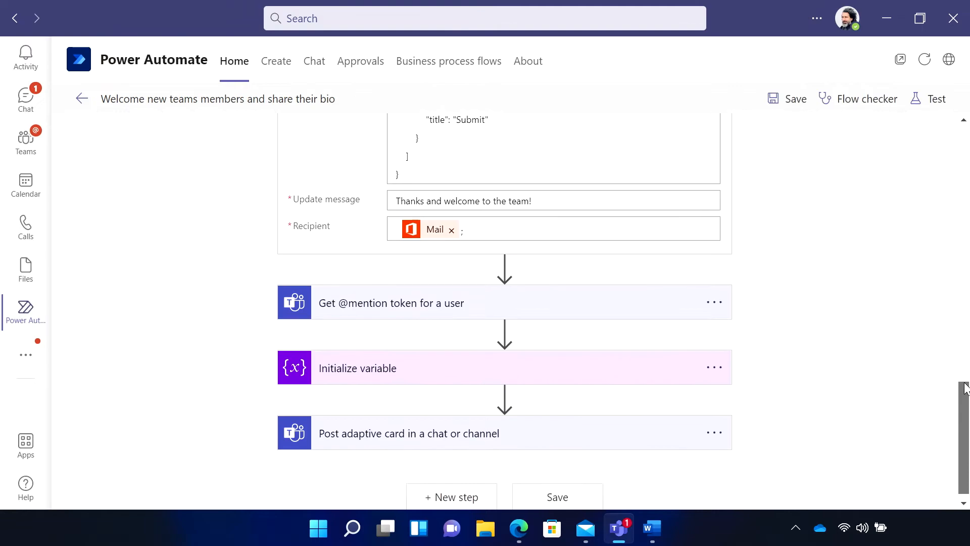
drag(965, 410, 967, 186)
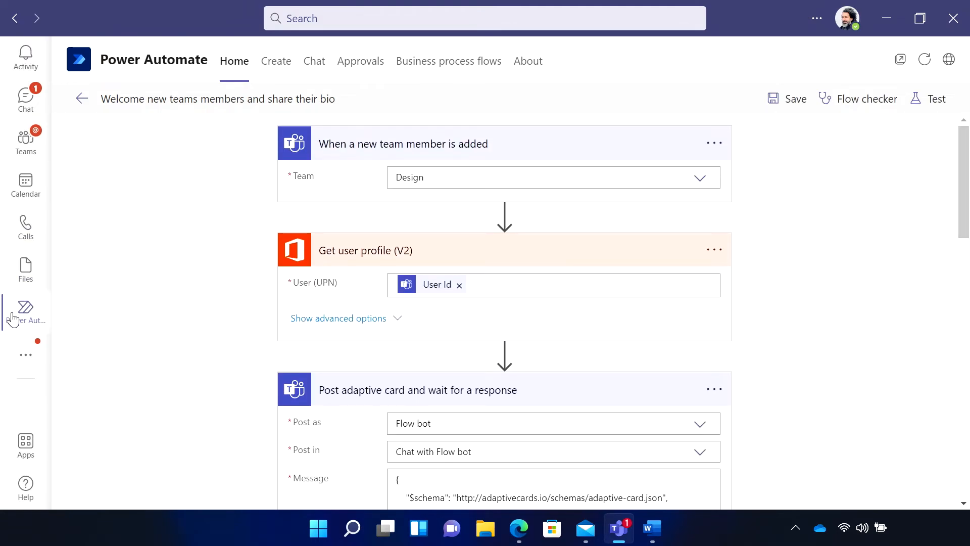
Open the Design team's General channel and check its additional channel options
click(28, 150)
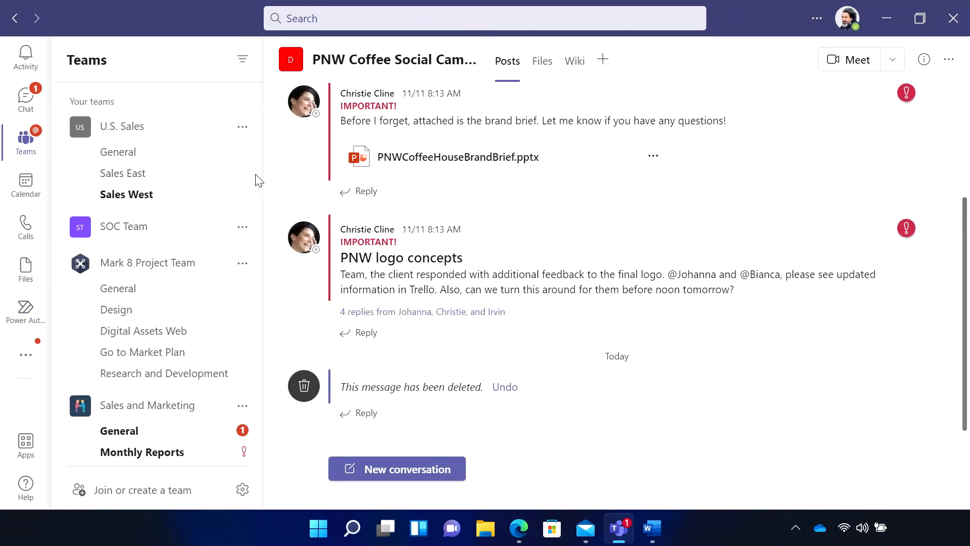
drag(254, 174, 254, 315)
click(110, 322)
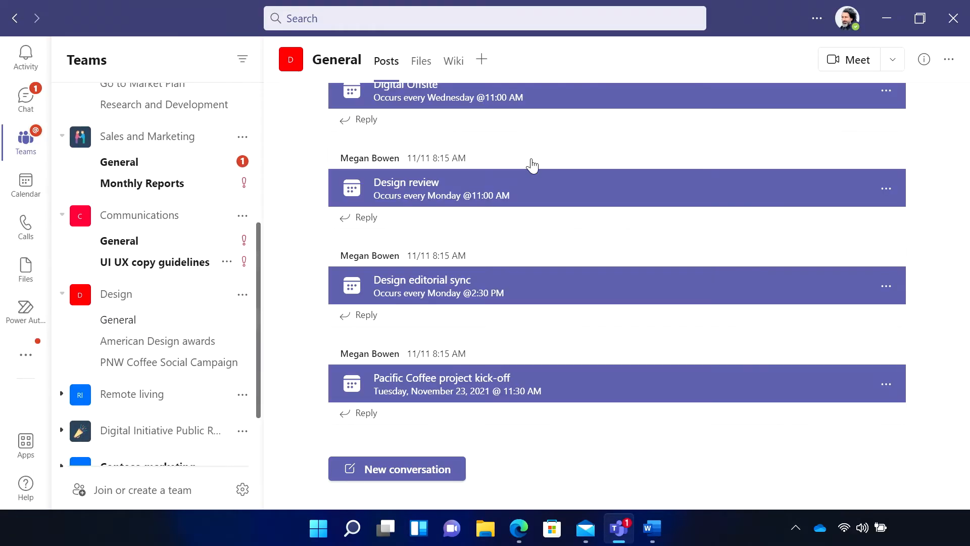
click(947, 62)
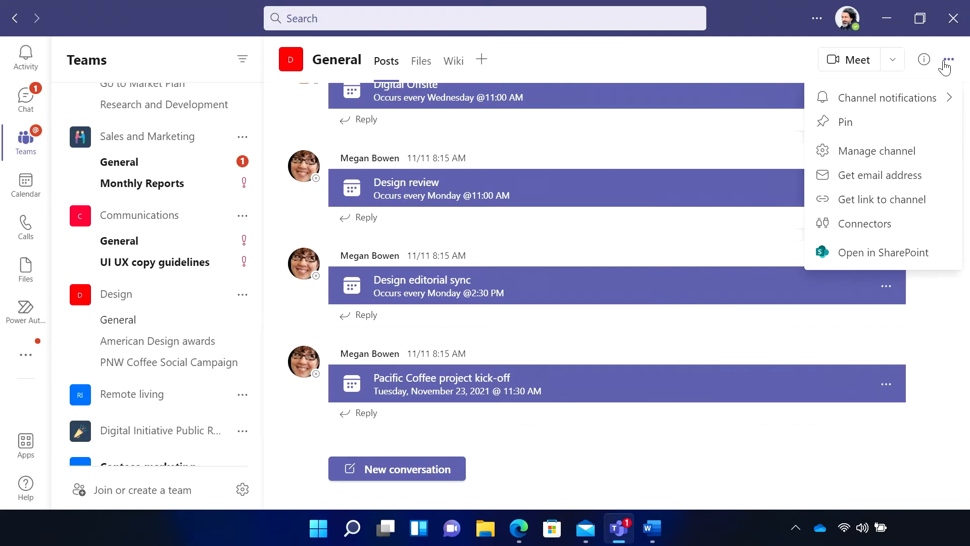
click(946, 63)
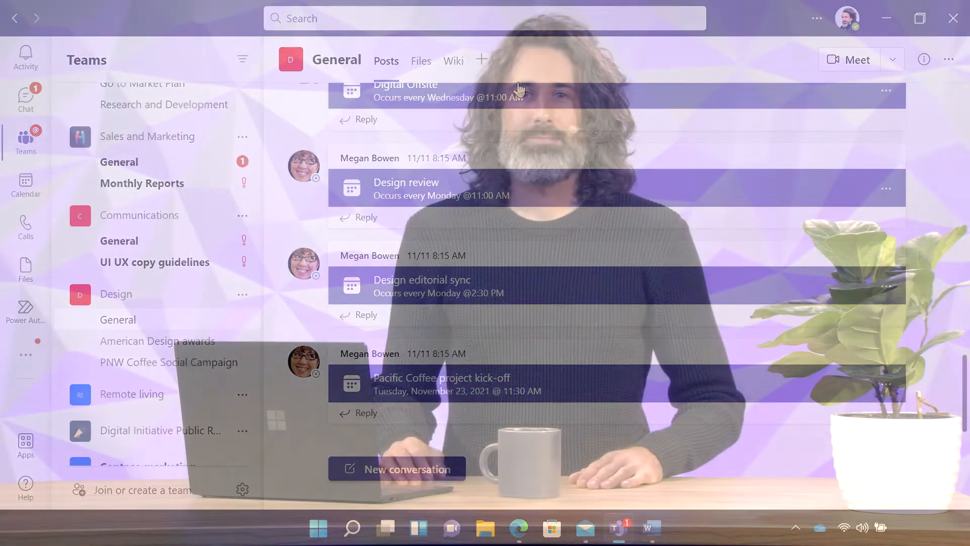